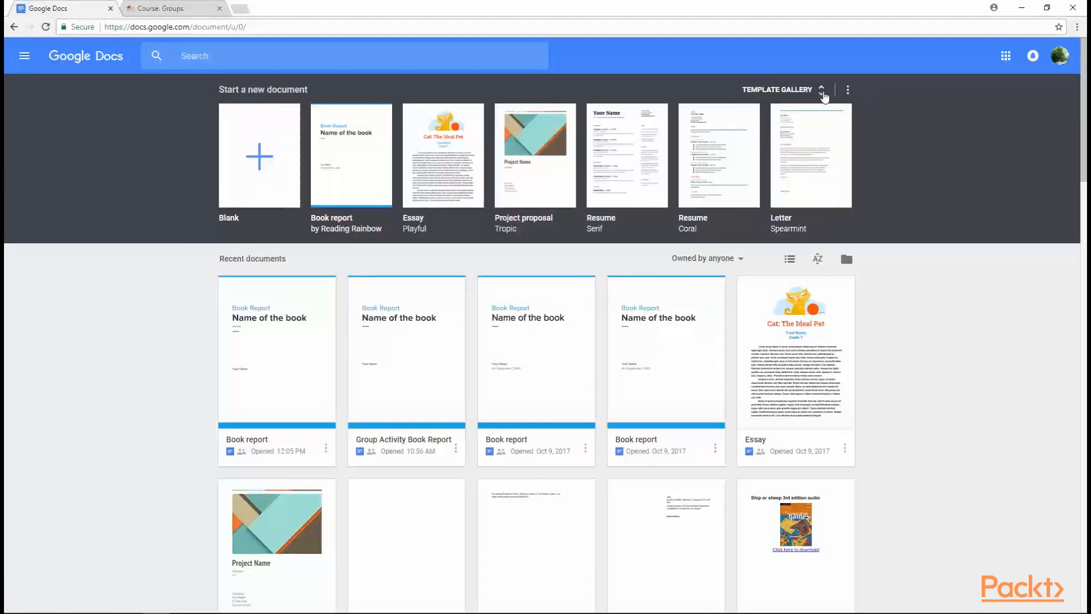
# Create a new document from the Book report template by Reading Rainbow in the template gallery's Education section
pyautogui.click(822, 95)
pyautogui.scroll(-6, 765, 275)
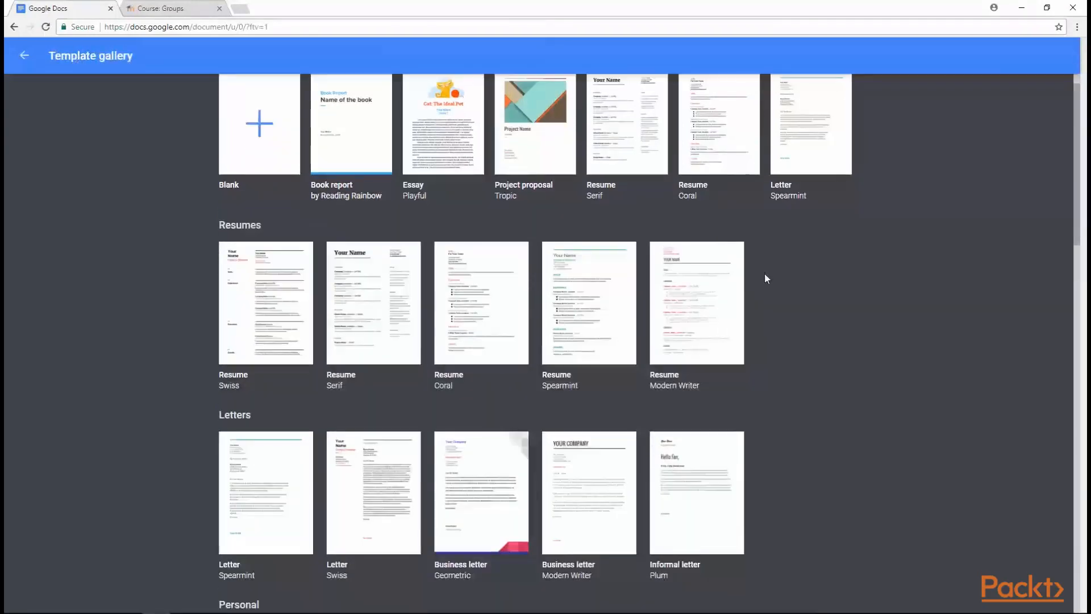
pyautogui.scroll(-4, 773, 278)
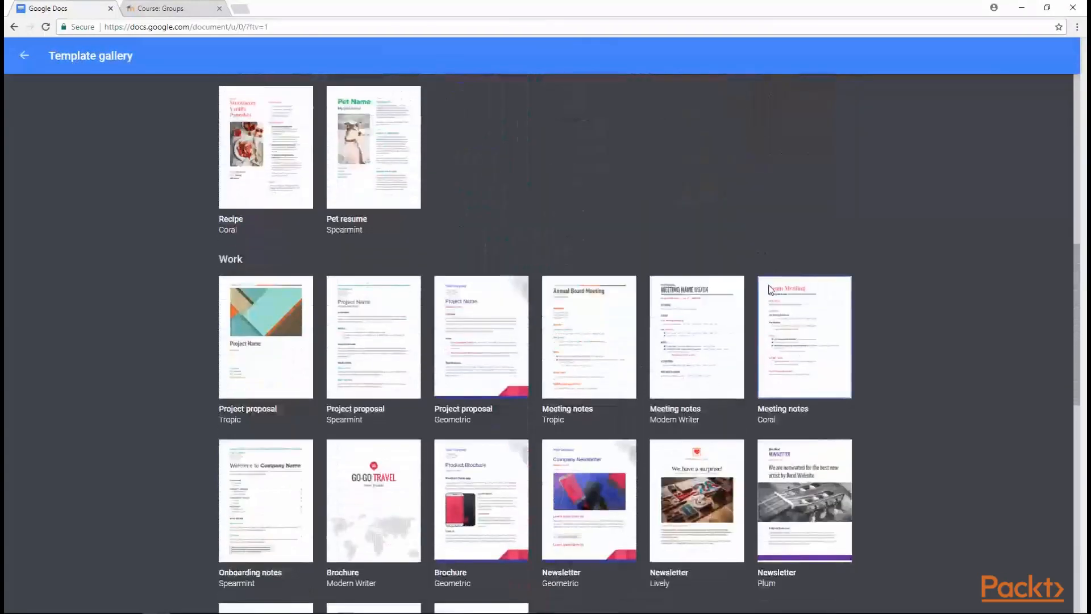
pyautogui.scroll(-8, 768, 292)
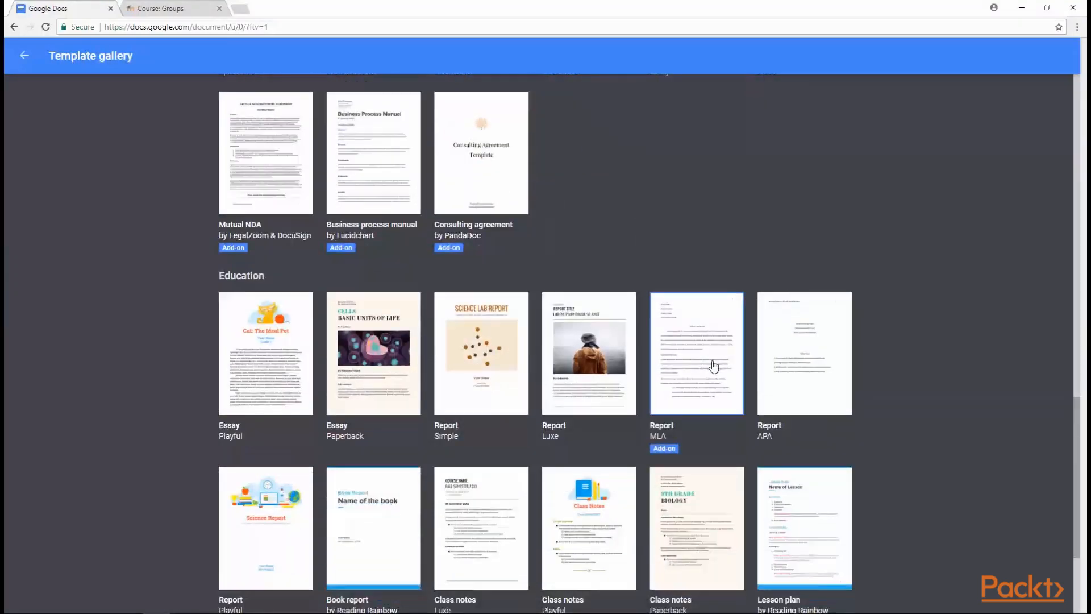
pyautogui.scroll(-1, 726, 344)
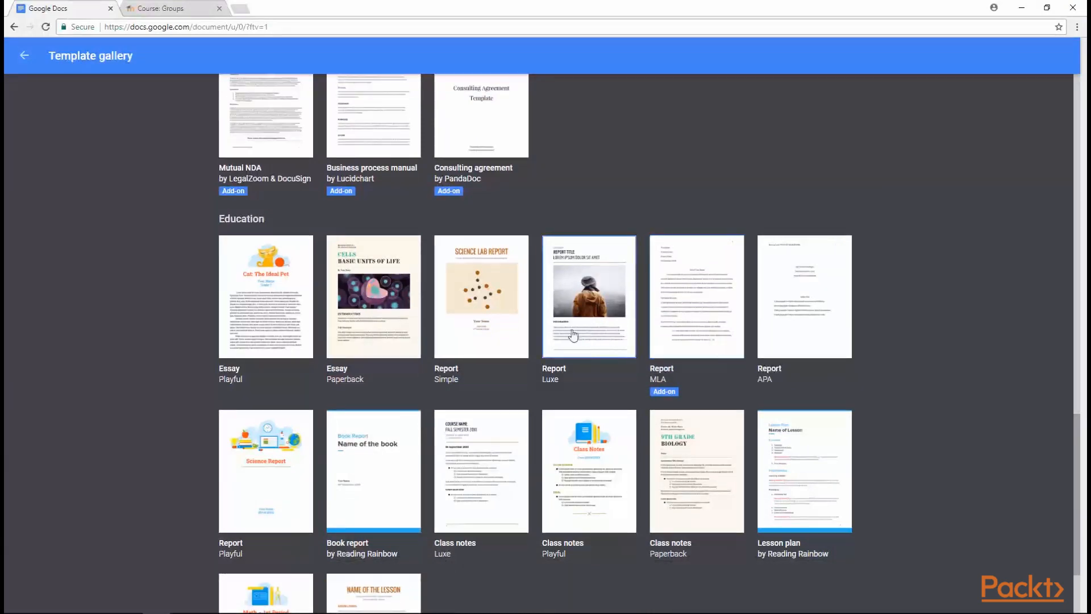
pyautogui.click(373, 476)
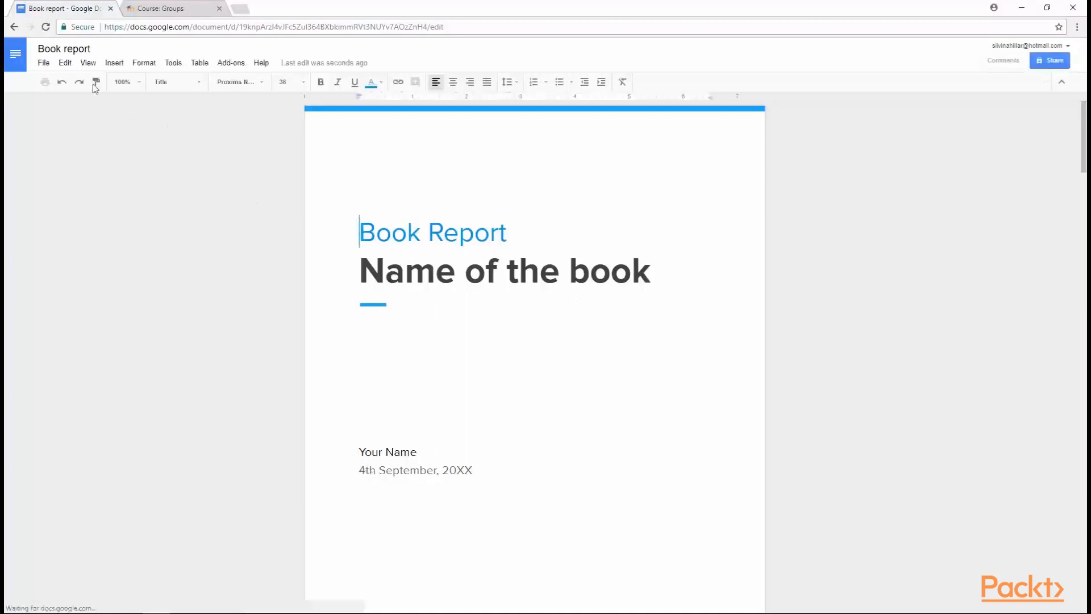
# Rename the document as "Book Report Group Activity"
pyautogui.click(44, 63)
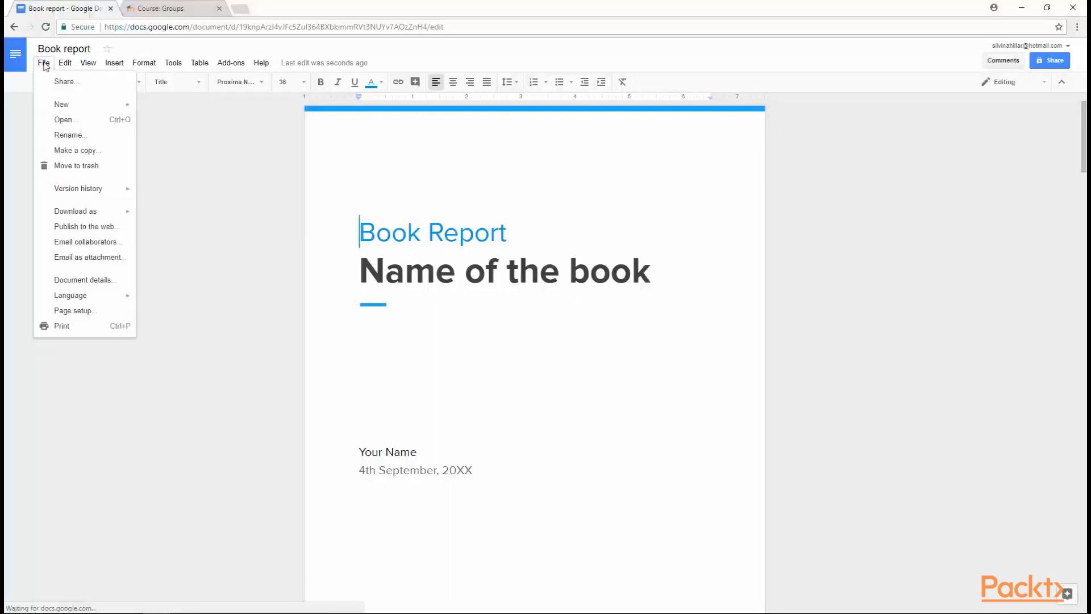
pyautogui.click(63, 137)
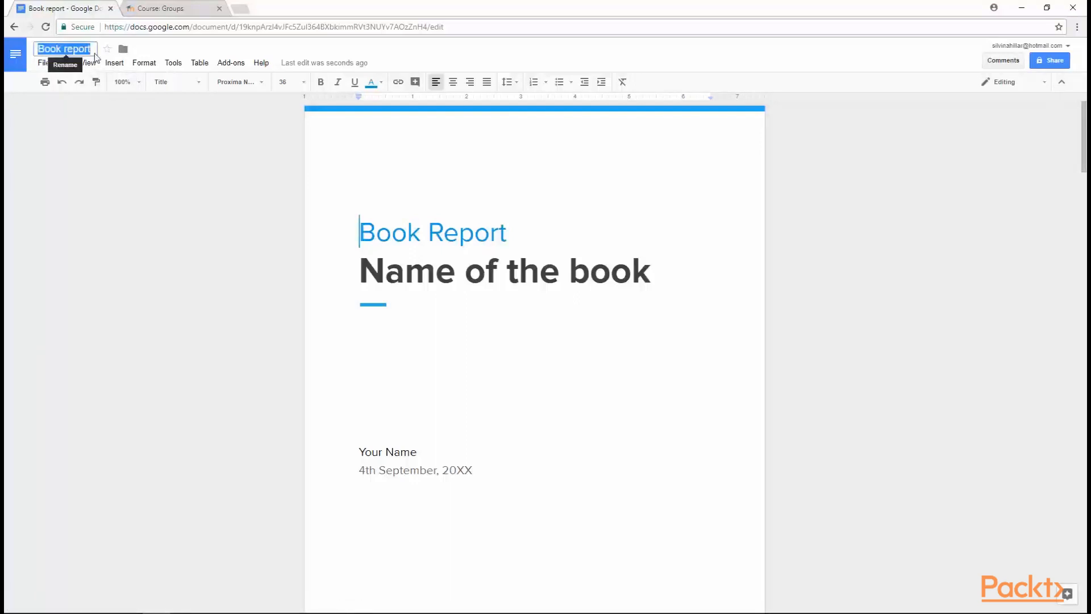
pyautogui.write('Book Report  Group Activity')
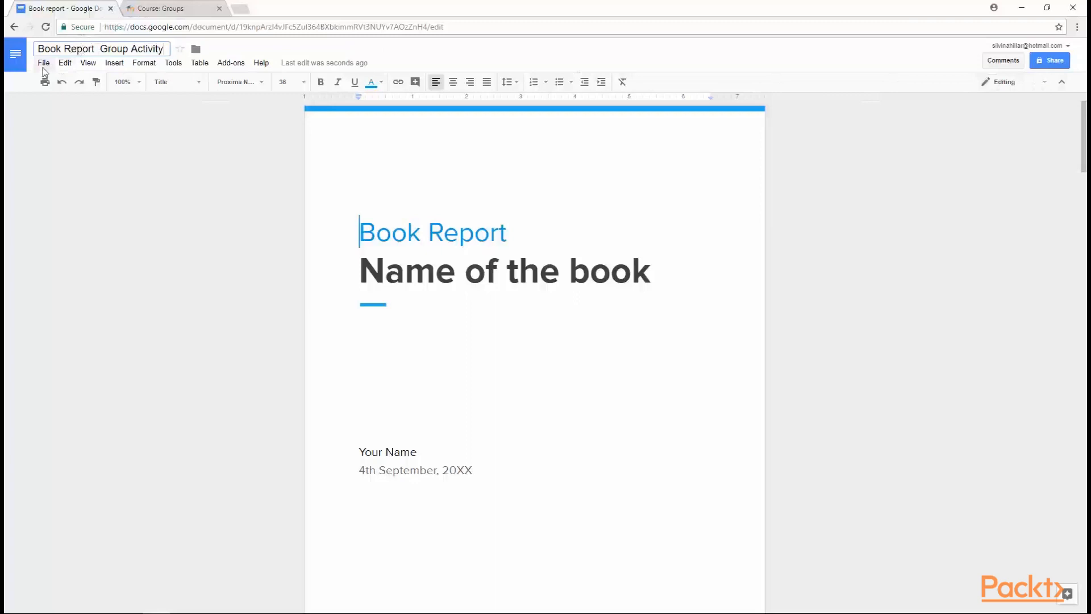
# Open the document's sharing settings and choose "Can edit" as the permission for invited people
pyautogui.click(1052, 61)
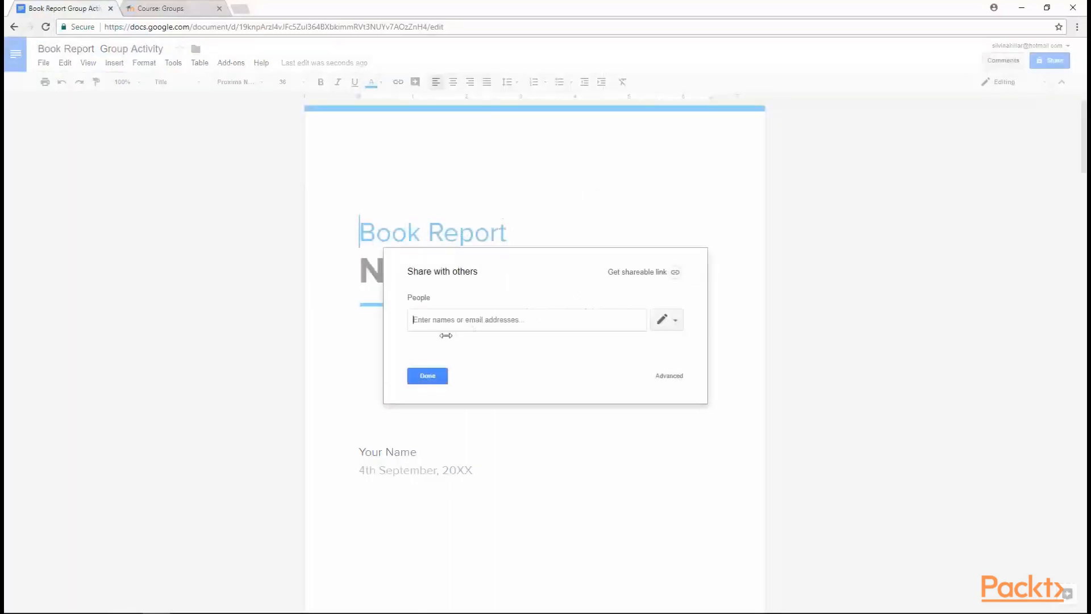
pyautogui.click(672, 322)
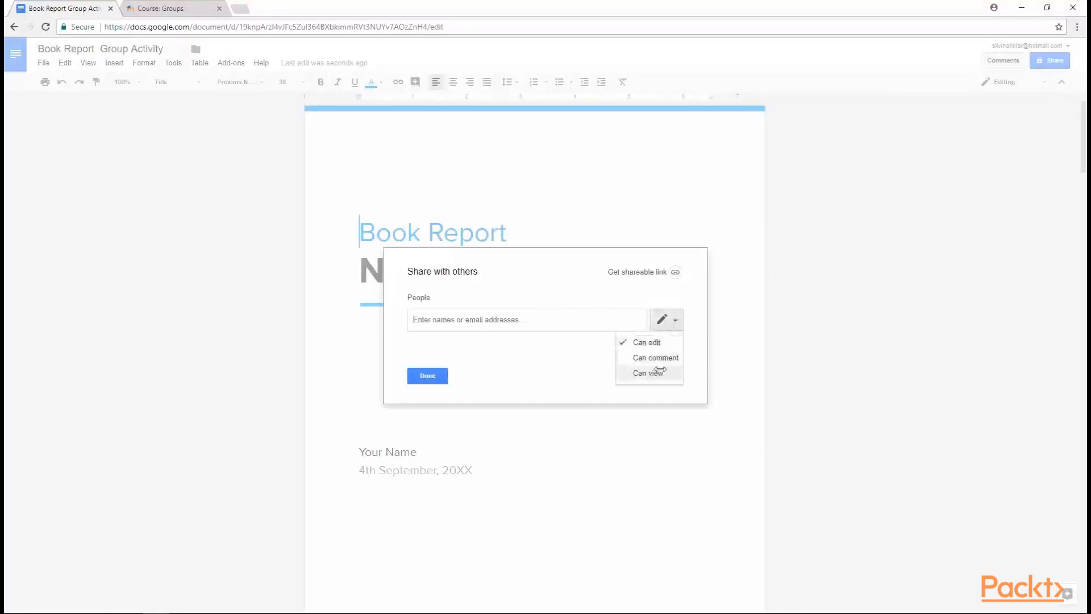
pyautogui.click(679, 321)
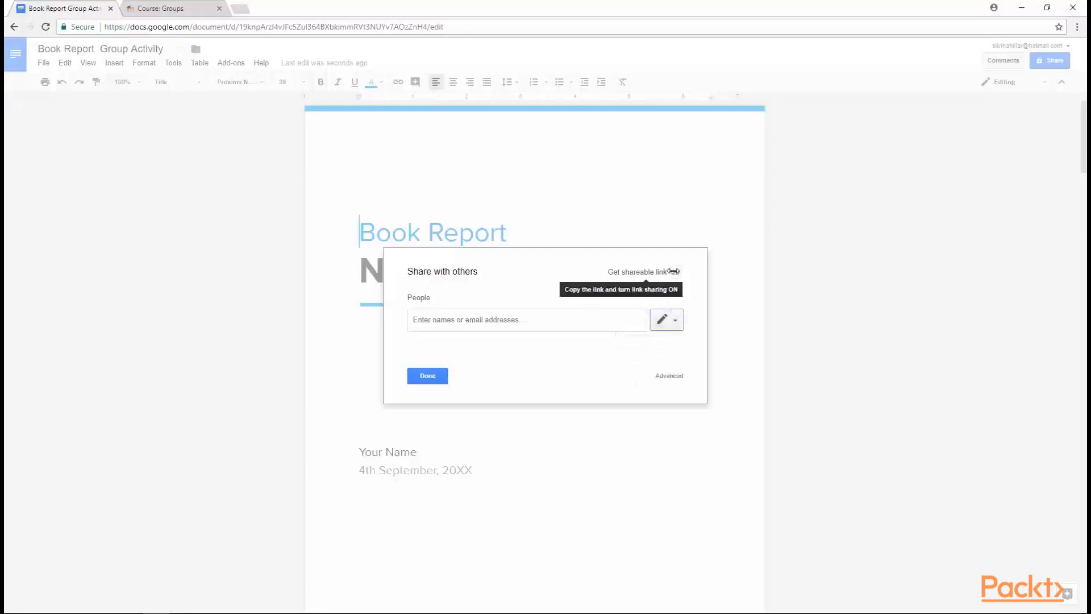
pyautogui.click(674, 322)
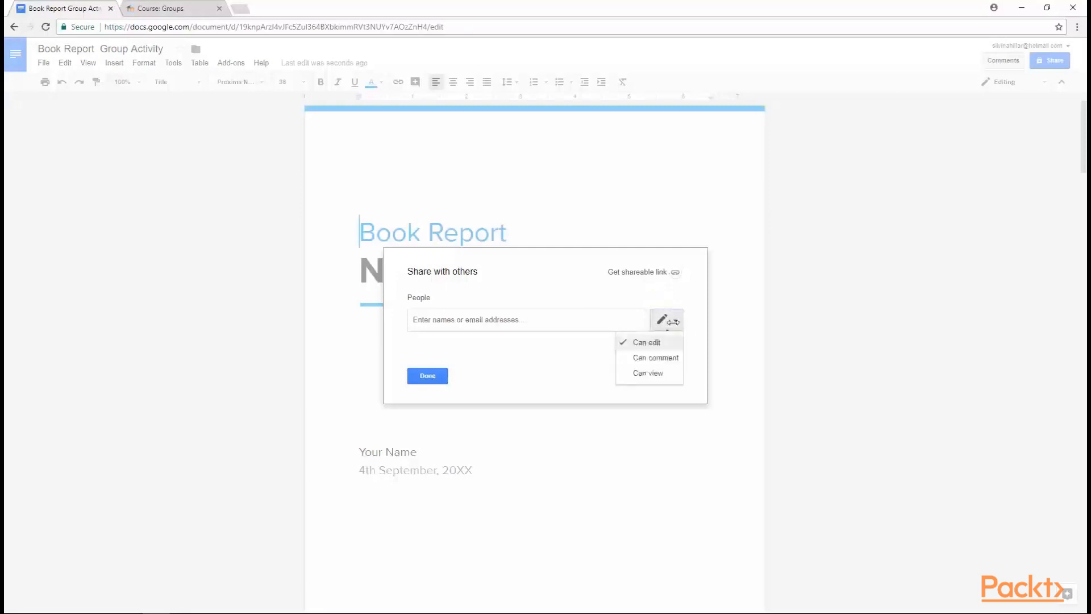
pyautogui.click(647, 344)
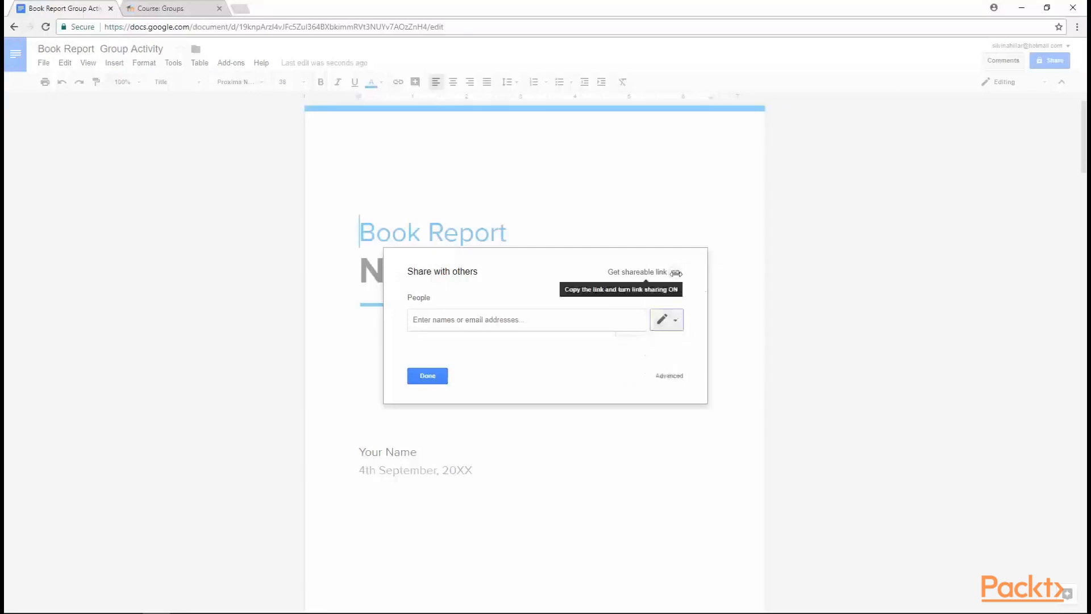
# Turn on link sharing so that anyone with the link can edit, copy the link and finish sharing
pyautogui.click(676, 273)
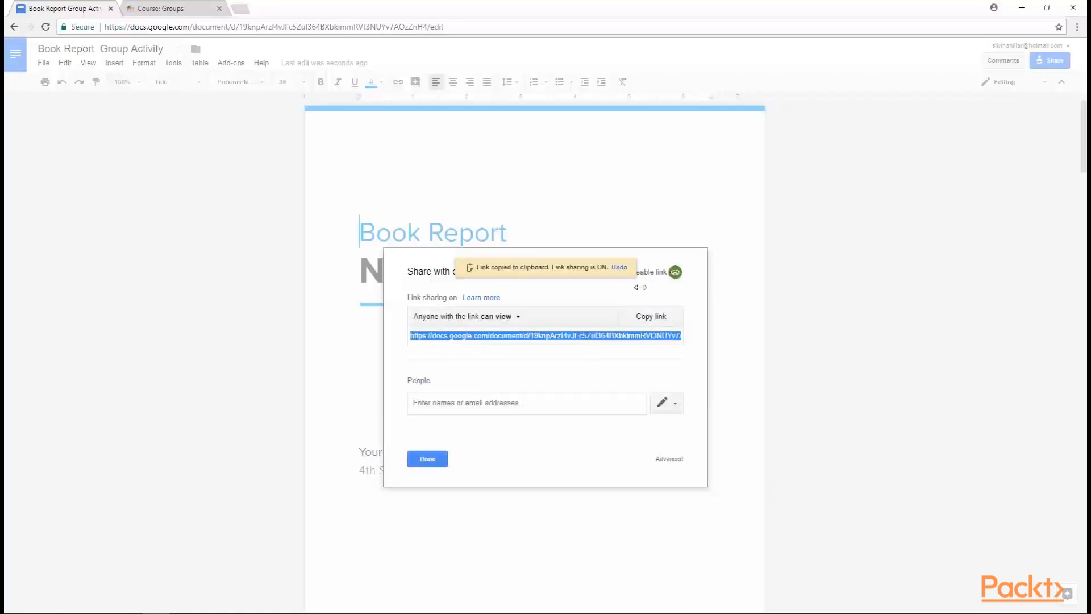
pyautogui.click(514, 316)
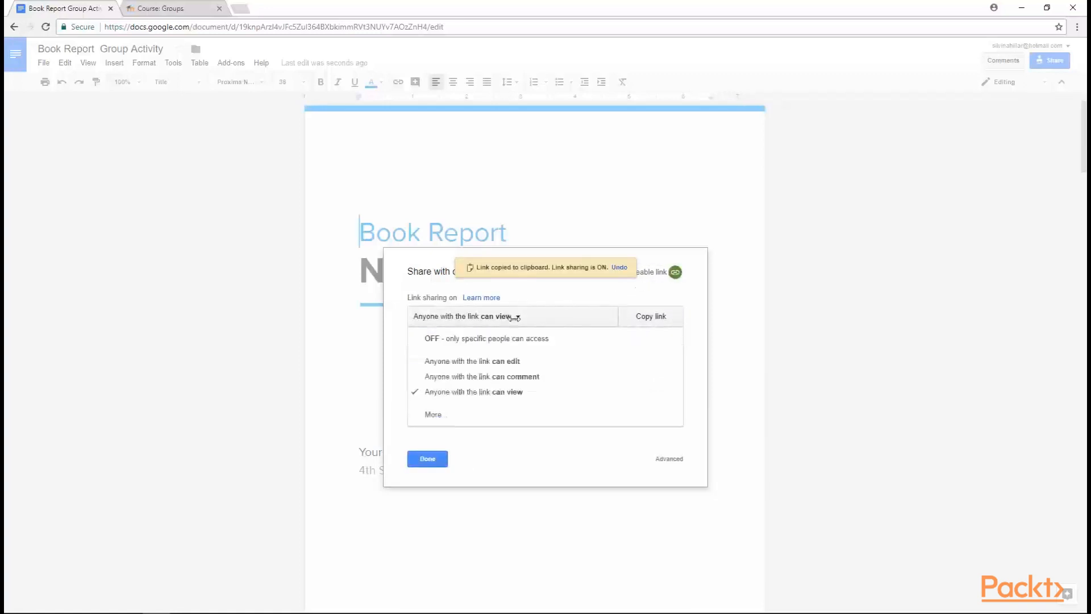
pyautogui.click(499, 361)
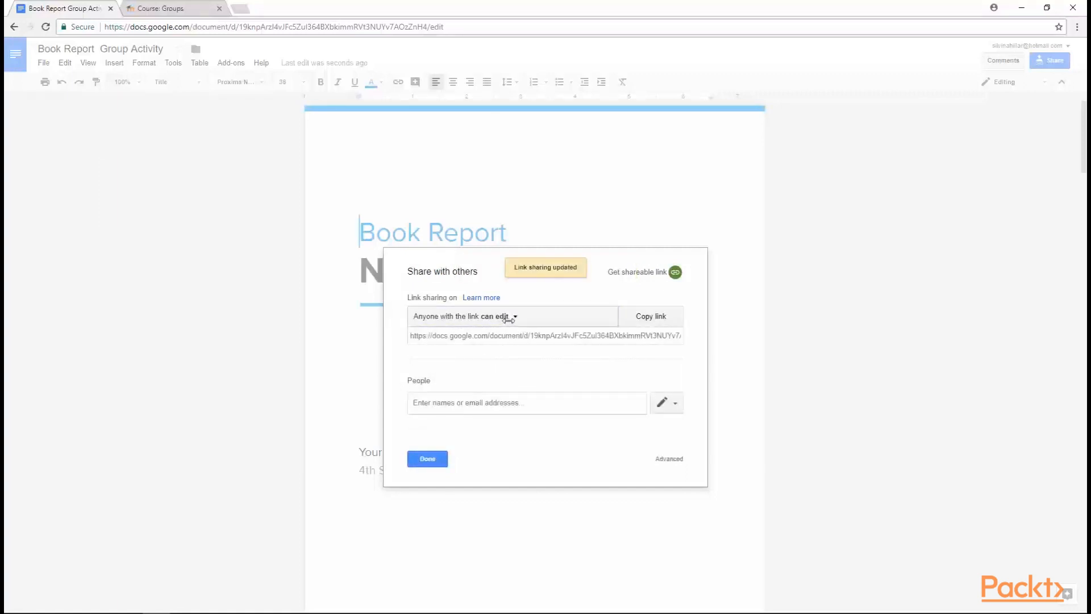
pyautogui.click(648, 316)
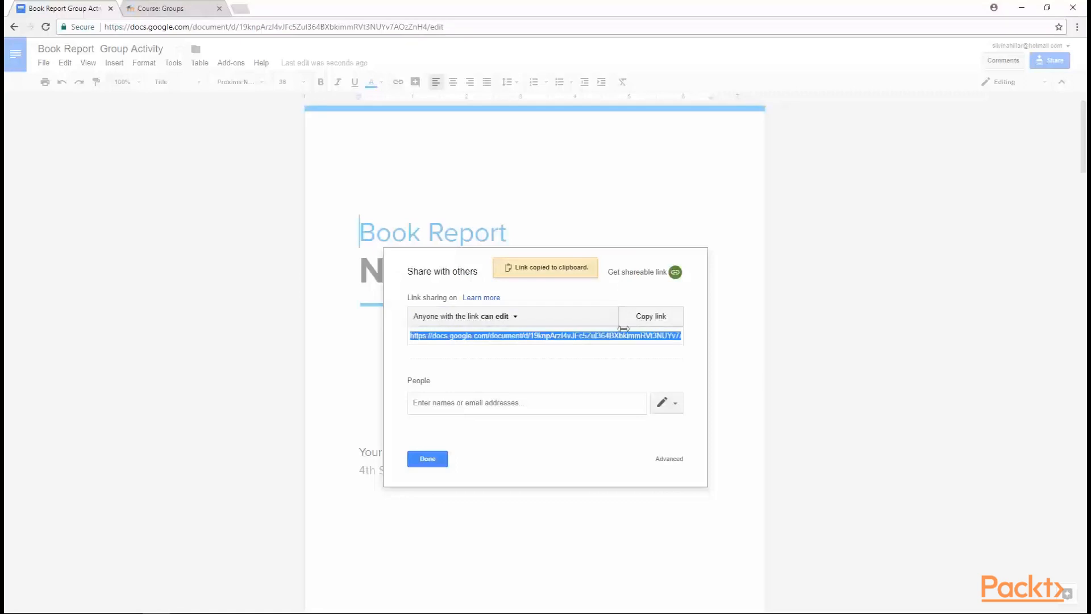
pyautogui.click(427, 459)
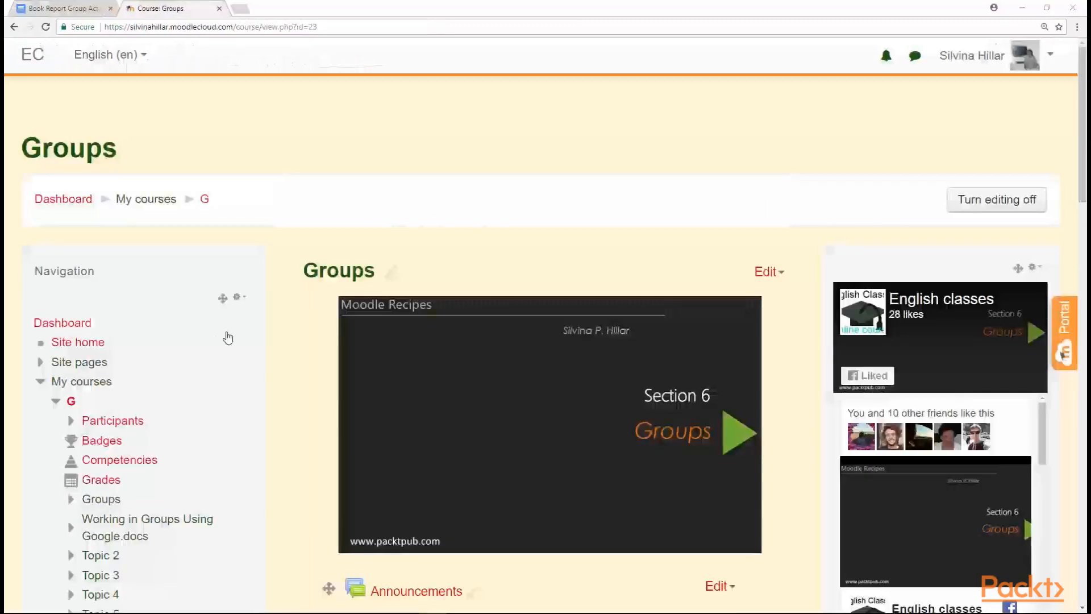
# Switch to the Moodle Groups course and add a URL resource to the section "Working in Groups Using Google.docs"
pyautogui.scroll(-5, 249, 337)
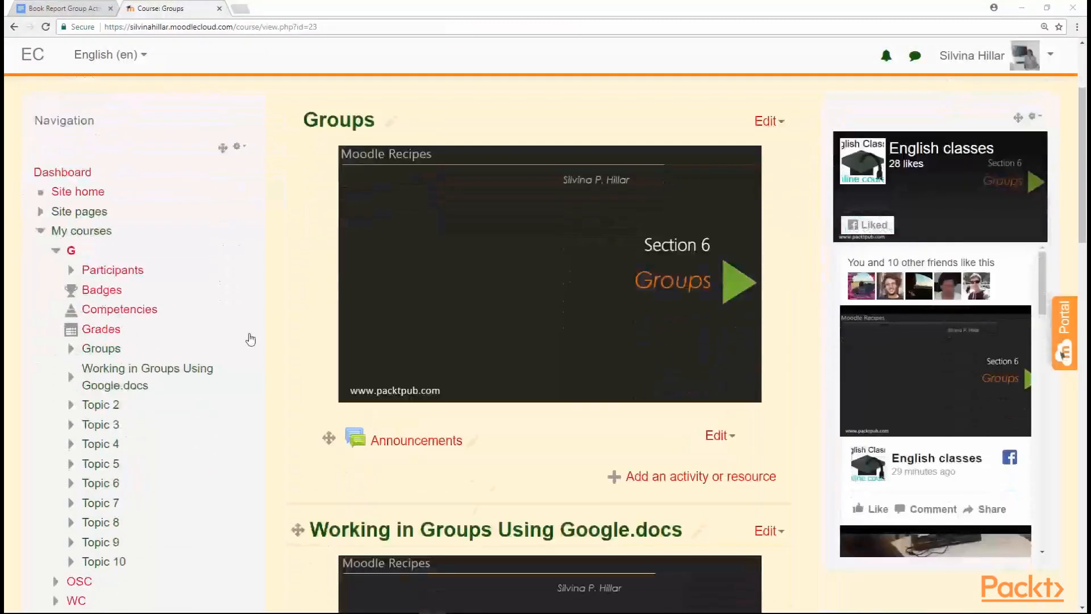
pyautogui.scroll(-3, 251, 340)
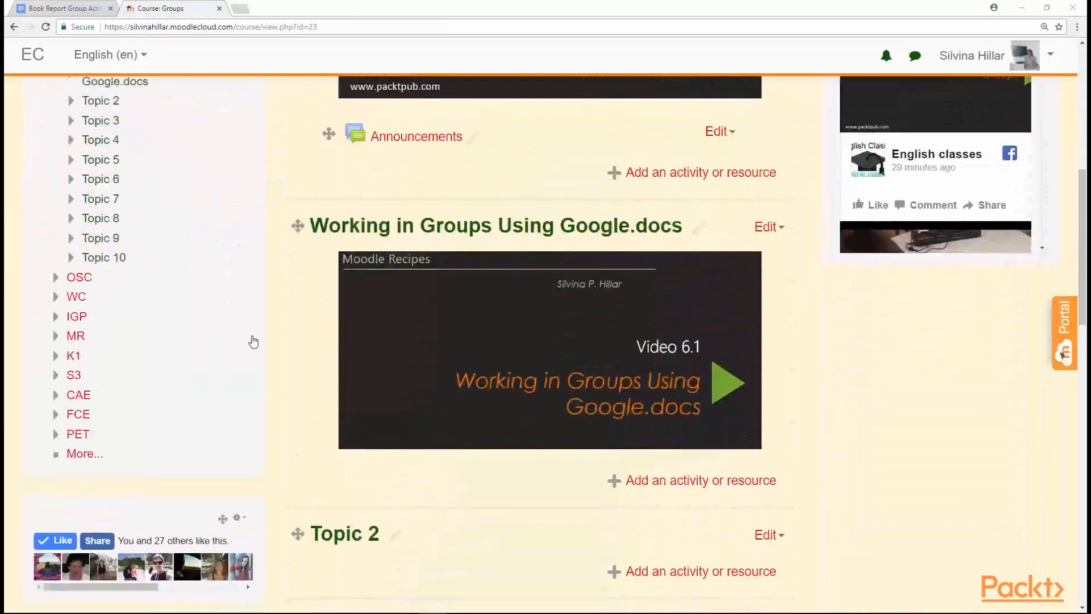
pyautogui.click(694, 483)
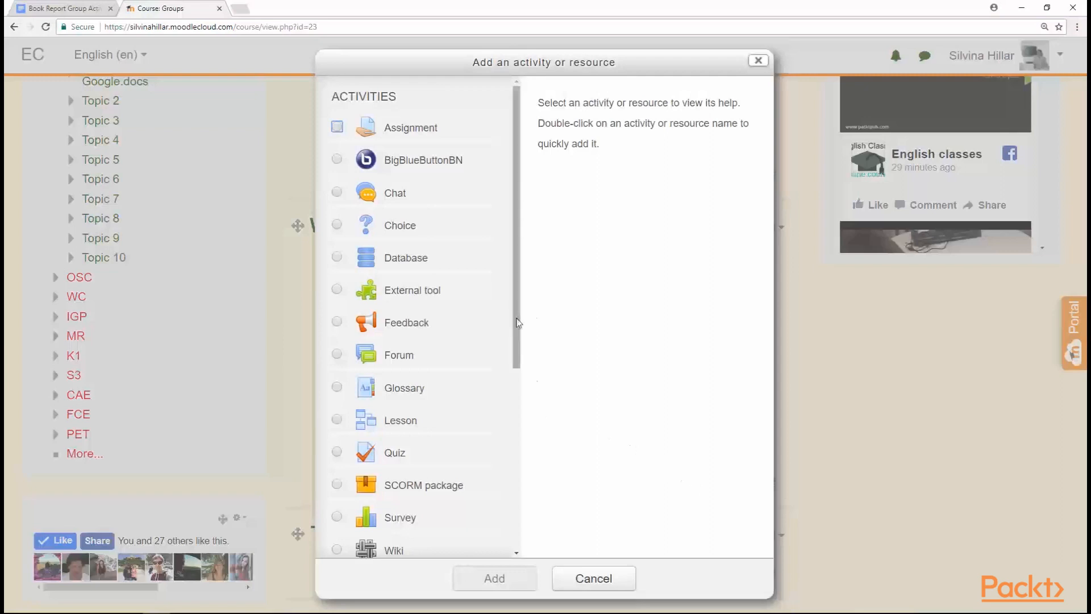
pyautogui.moveTo(518, 322); pyautogui.dragTo(506, 517)
pyautogui.click(395, 544)
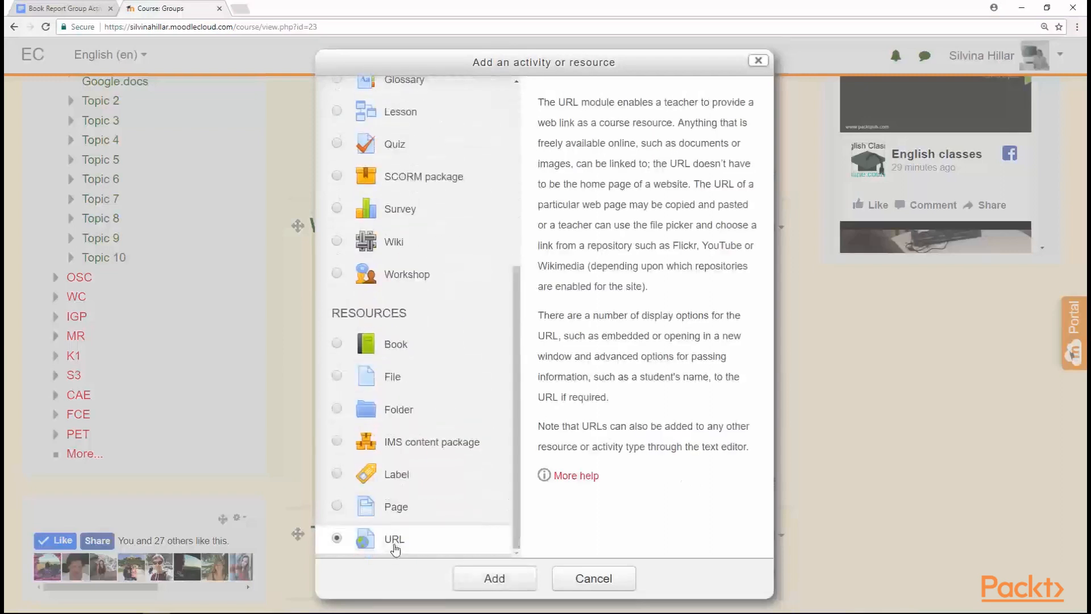
pyautogui.click(489, 573)
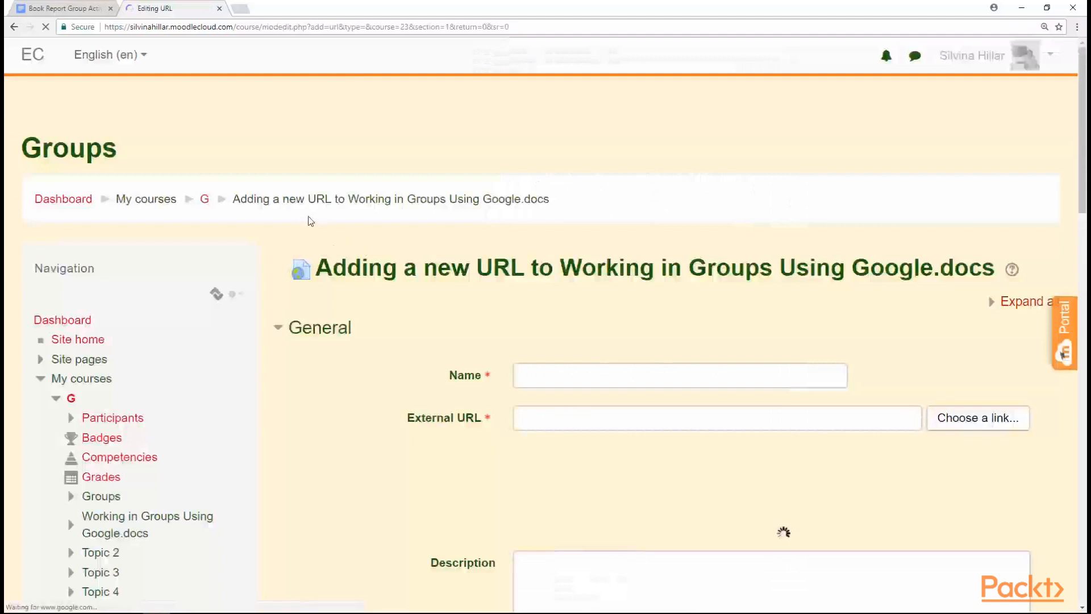
# Paste the copied document link as the external URL and name the resource "Book Report Group Activity"
pyautogui.click(526, 421)
pyautogui.rightClick(526, 416)
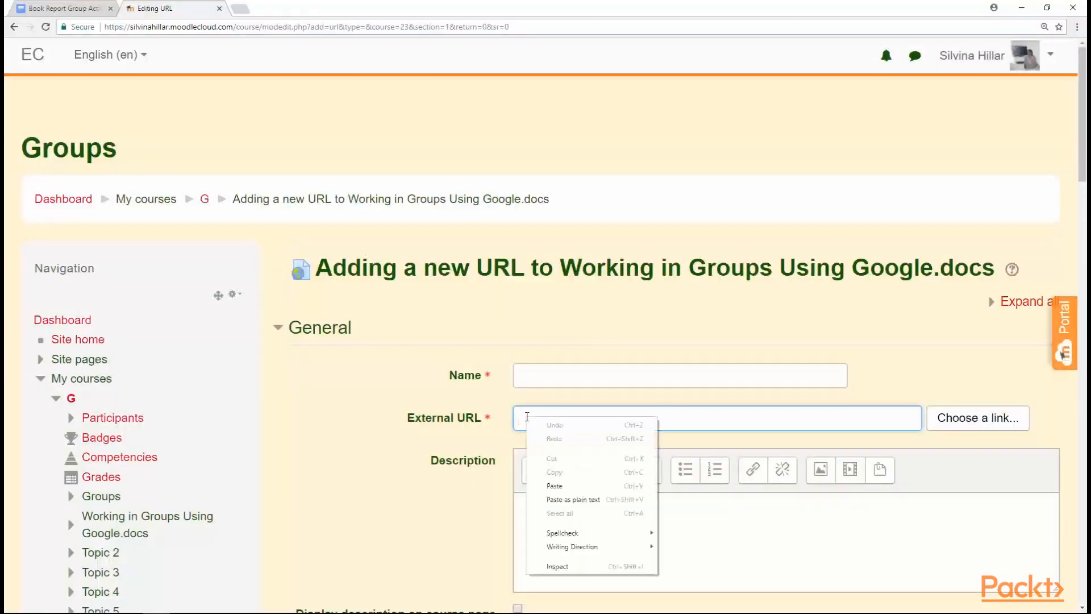
pyautogui.click(556, 485)
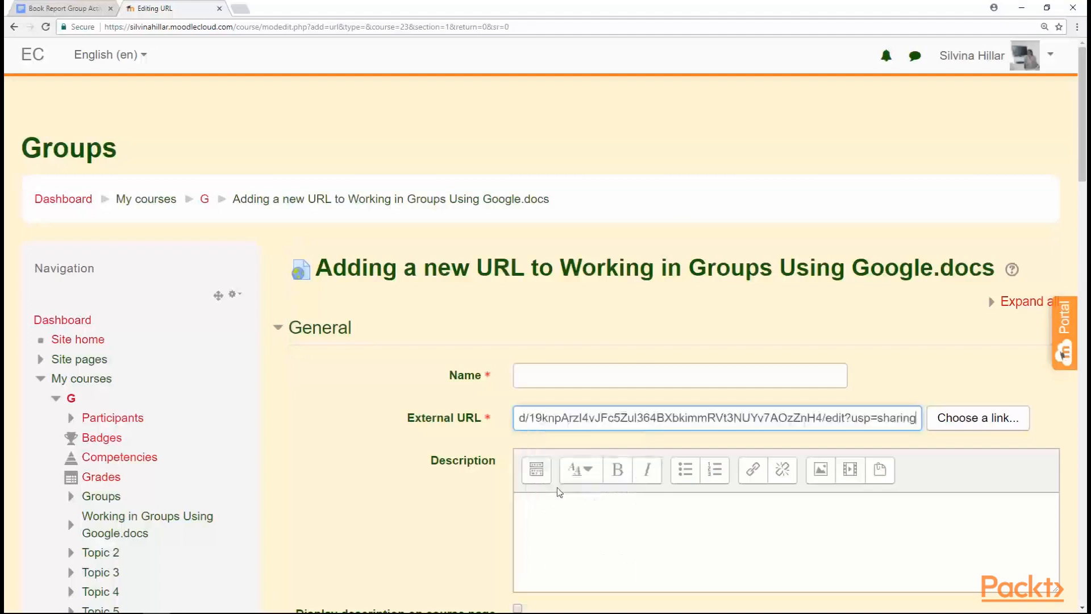
pyautogui.click(544, 380)
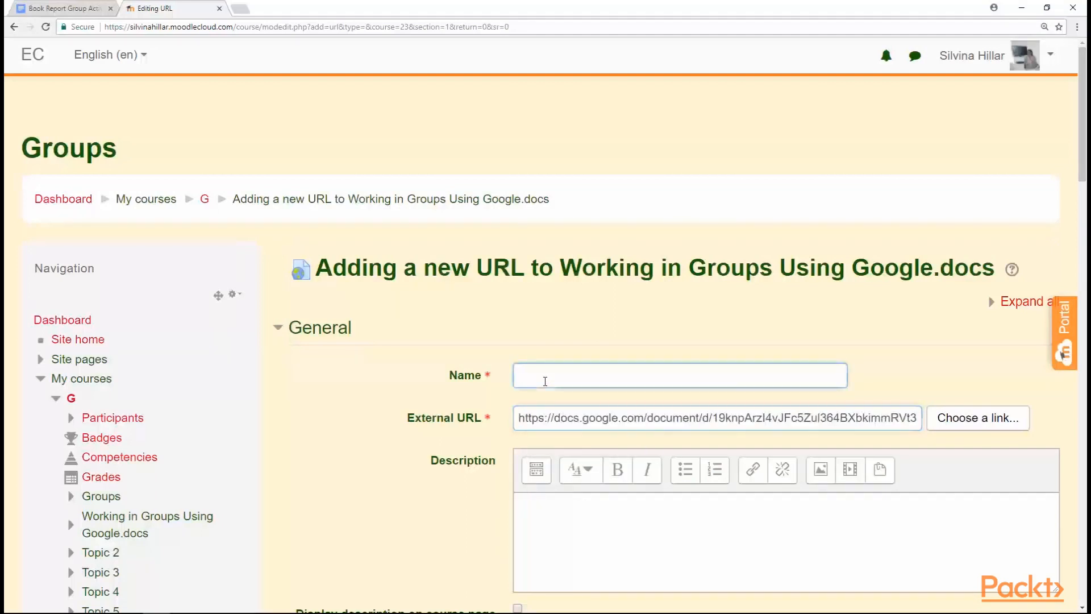
pyautogui.hotkey('ctrl', 'v')
pyautogui.click(547, 508)
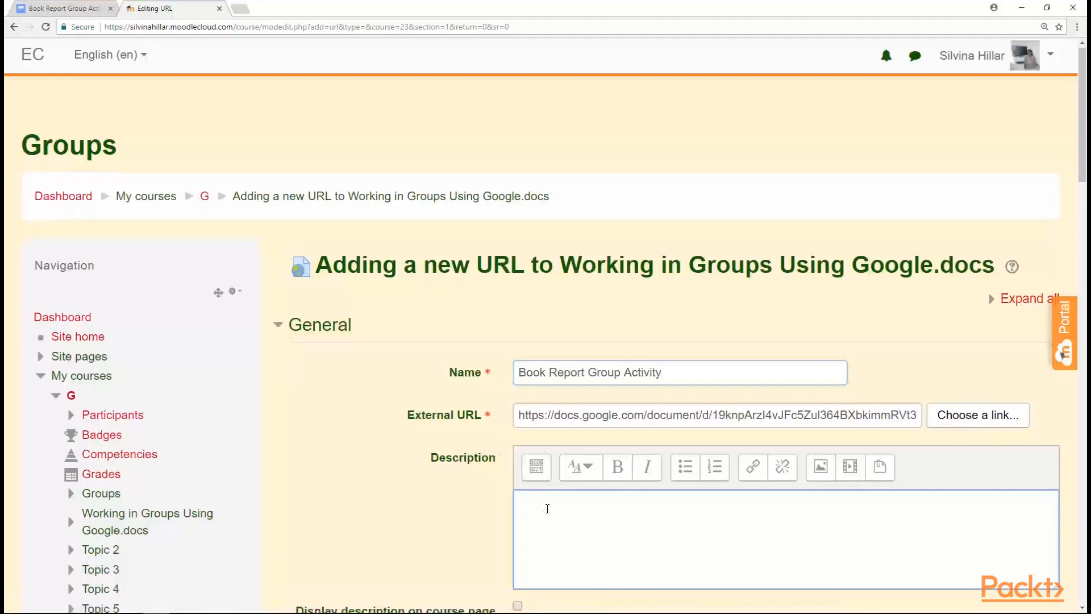
# Set the URL resource's appearance to display as Embed, then save and display it
pyautogui.scroll(-2, 545, 505)
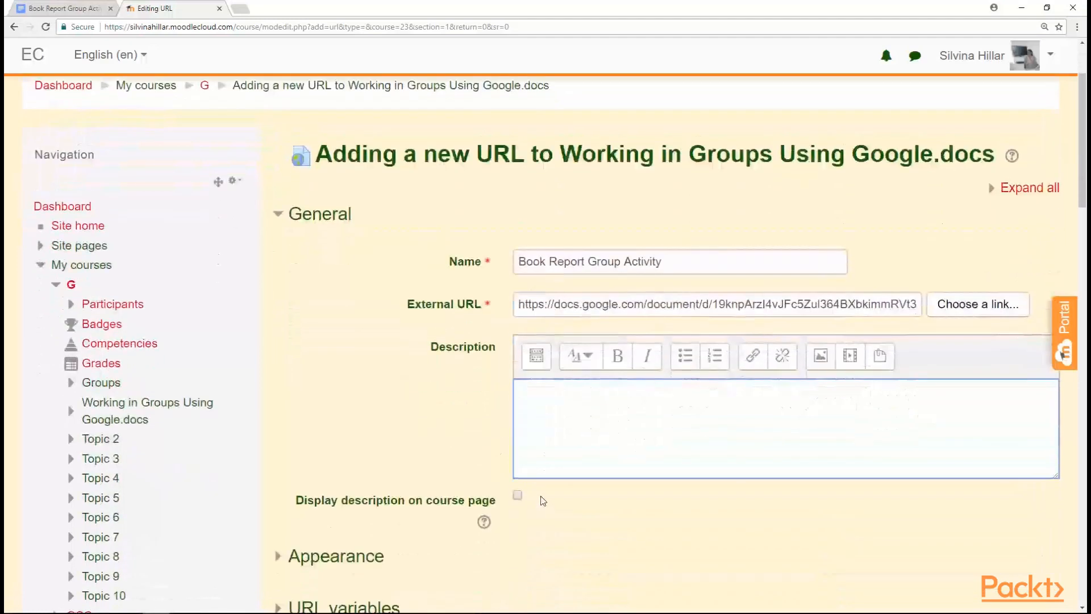
pyautogui.scroll(-1, 532, 505)
pyautogui.click(350, 501)
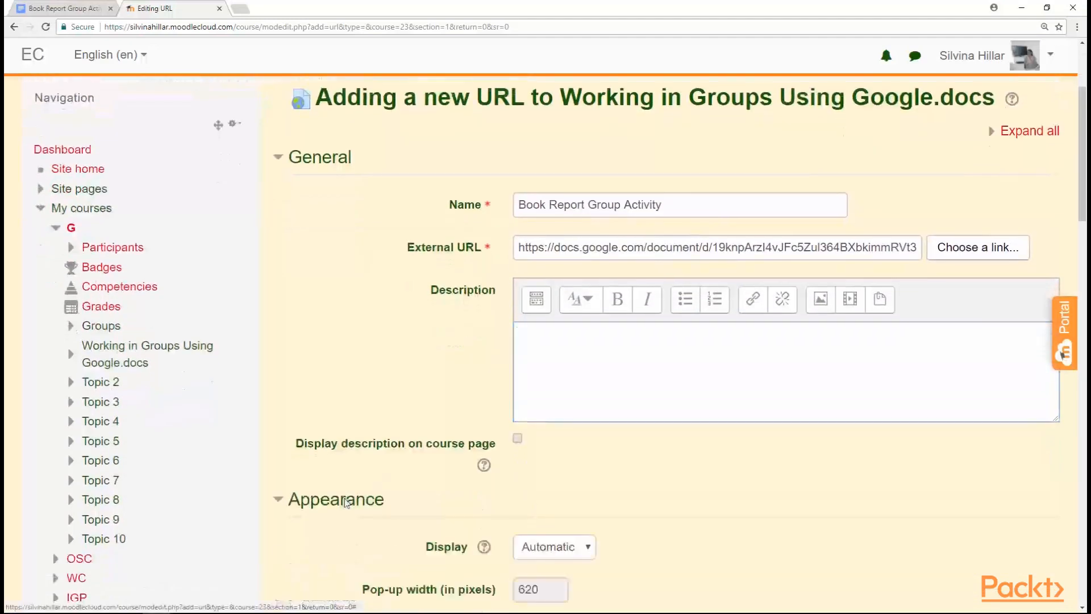
pyautogui.scroll(-2, 555, 503)
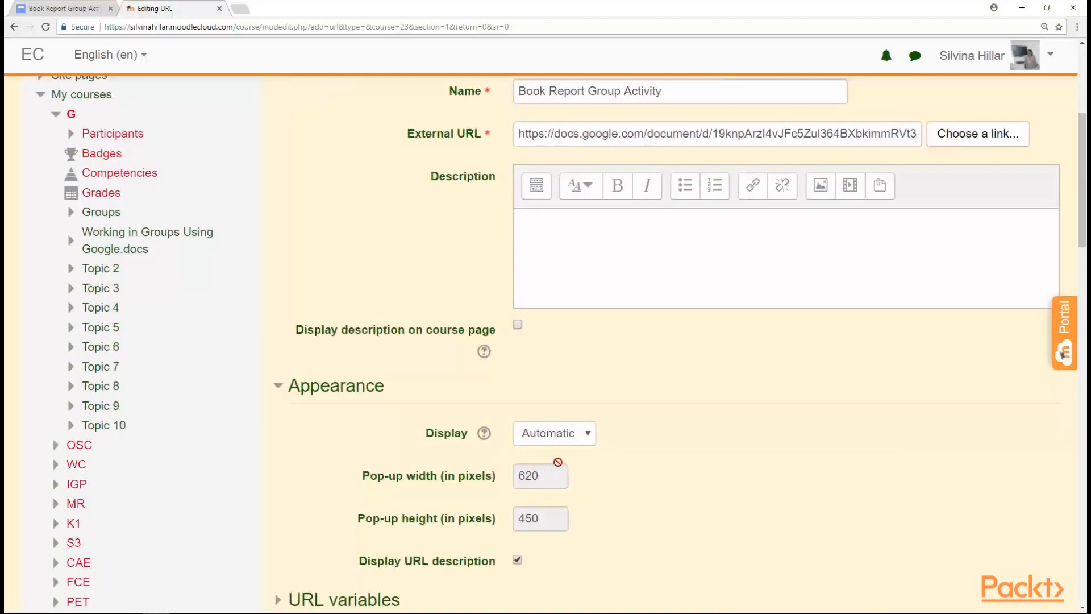
pyautogui.click(587, 433)
pyautogui.click(591, 468)
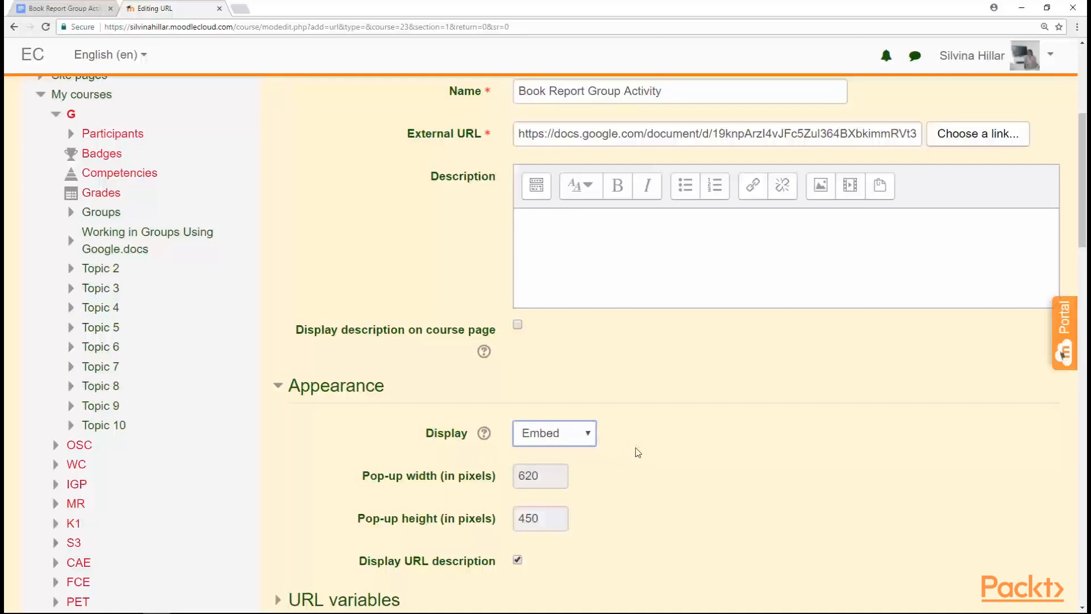
pyautogui.scroll(-5, 637, 451)
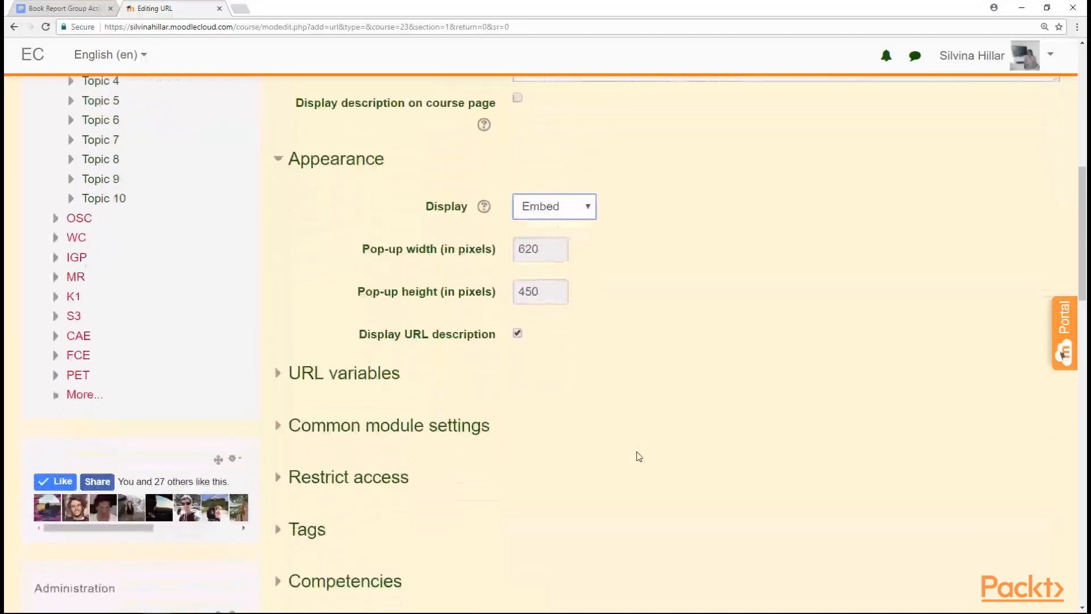
pyautogui.scroll(-1, 636, 451)
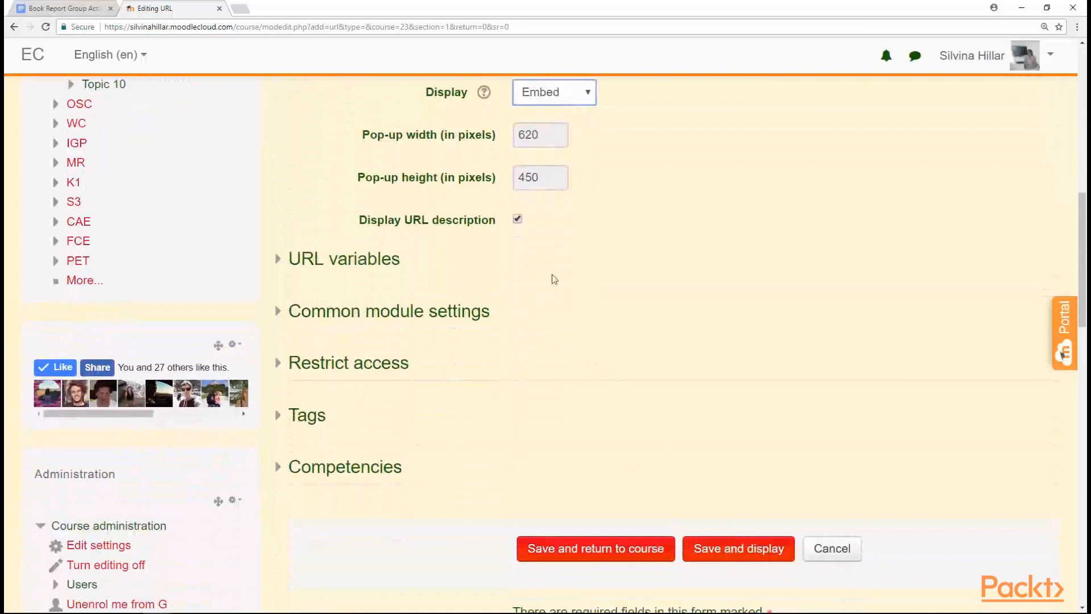
pyautogui.click(696, 548)
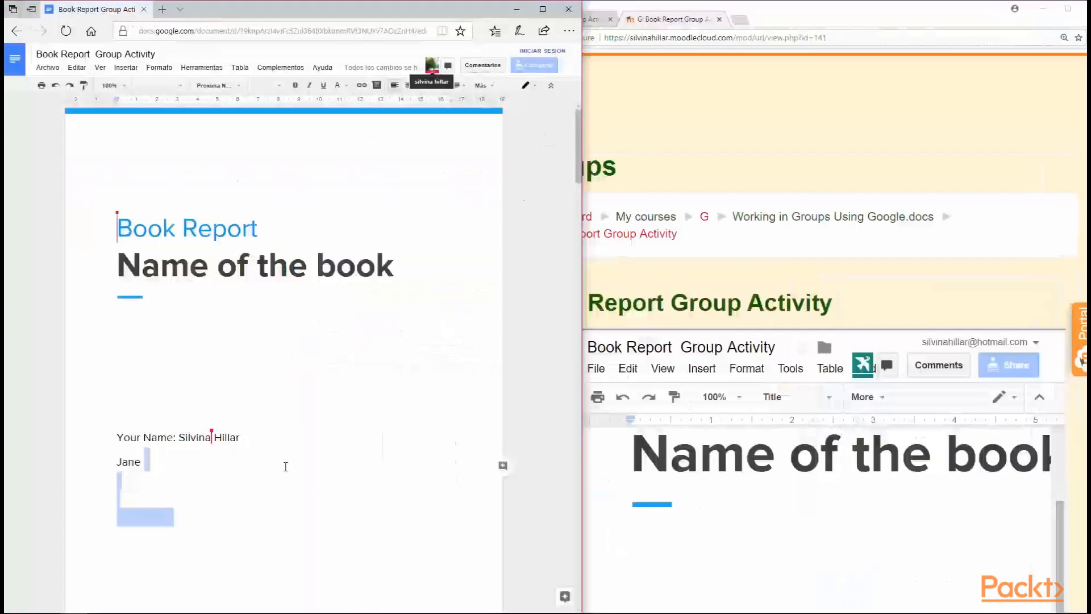
# Complete the second group member's name by adding the surname on the line below "Your Name" in the shared document
pyautogui.click(247, 439)
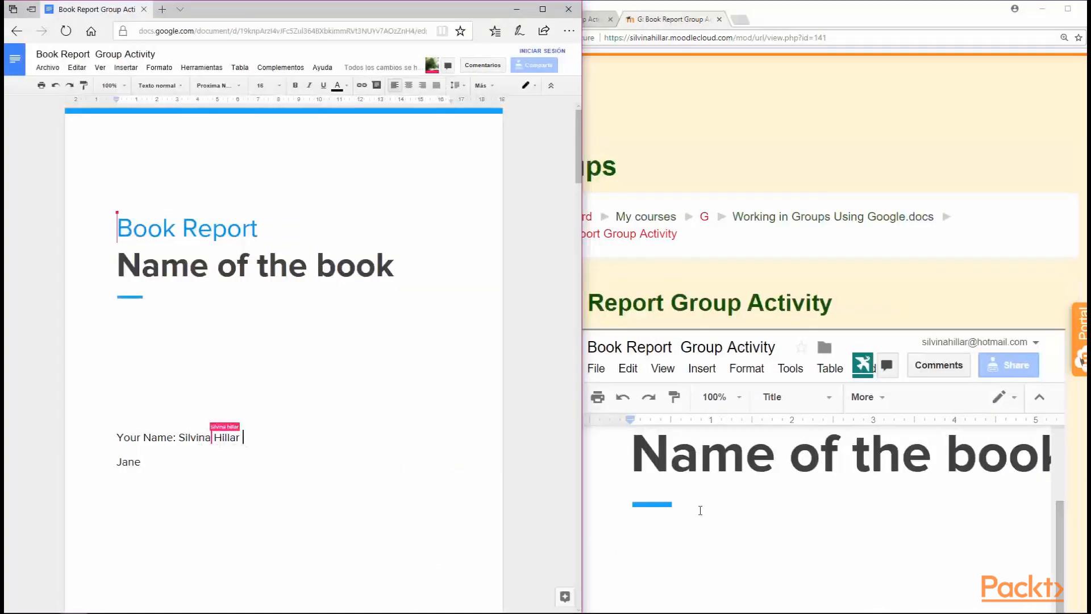
pyautogui.scroll(-5, 782, 487)
pyautogui.scroll(2, 777, 487)
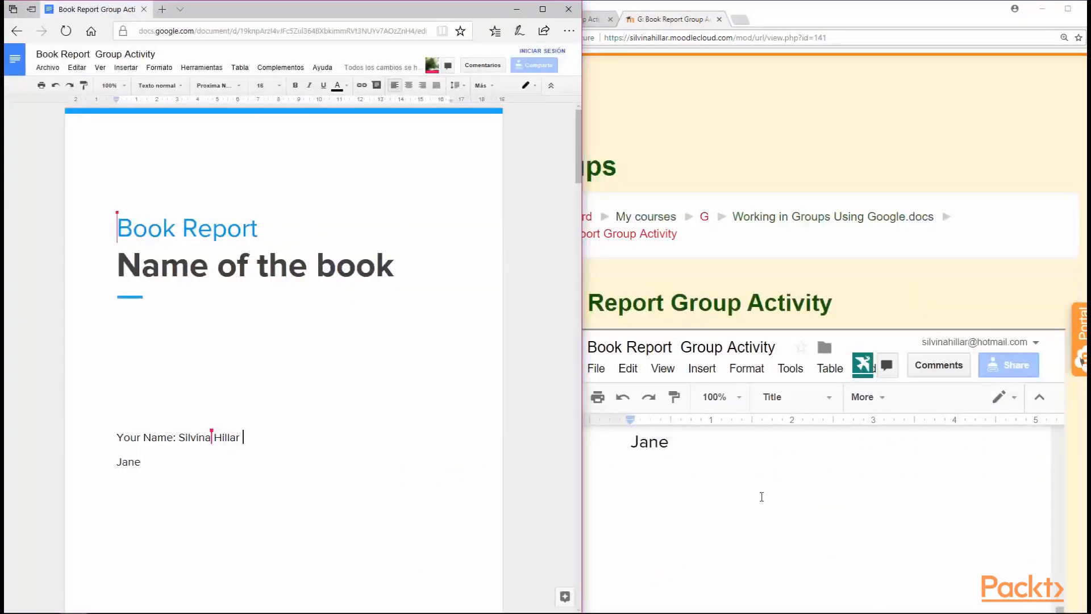
pyautogui.moveTo(212, 441)
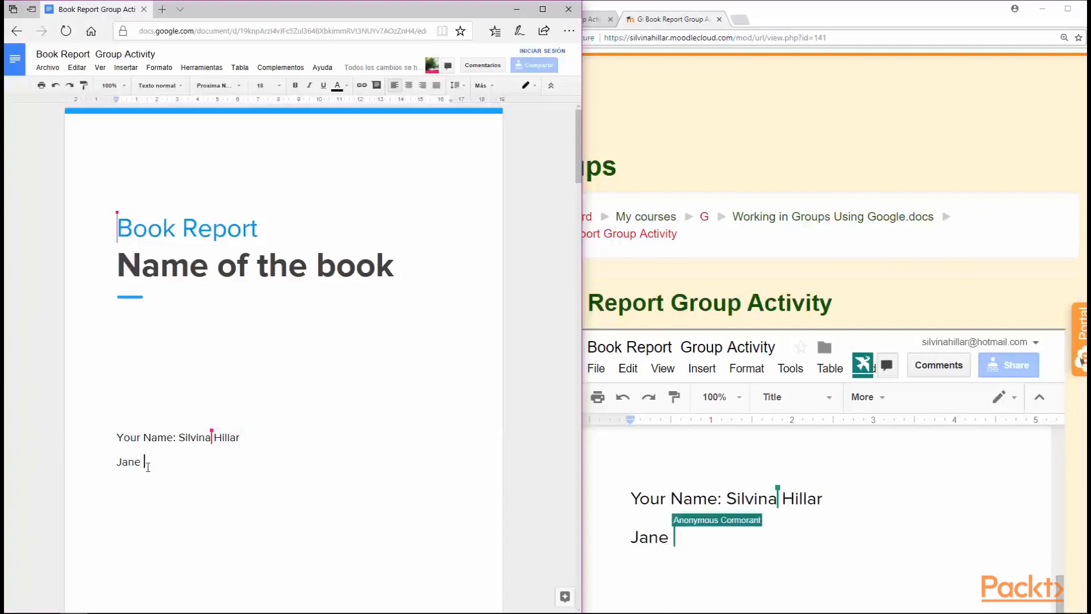
pyautogui.press('BackSpace')
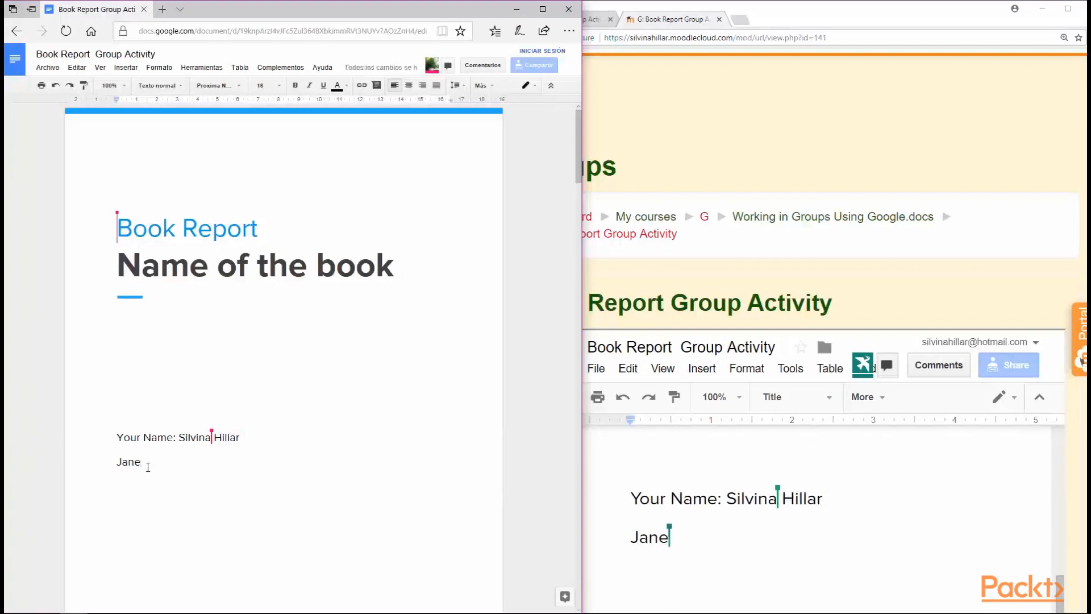
pyautogui.write('Brown')
# Append ": JANE EYRE" to the "Book Report" heading in the document embedded in the Moodle page
pyautogui.moveTo(866, 372)
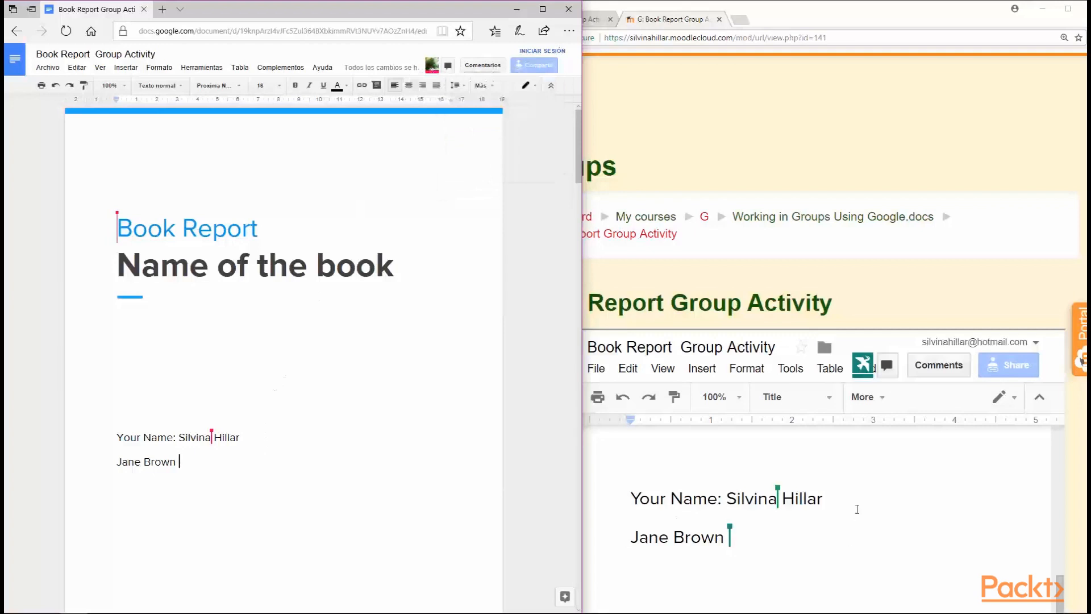
pyautogui.click(835, 499)
pyautogui.scroll(4, 832, 502)
pyautogui.scroll(3, 806, 542)
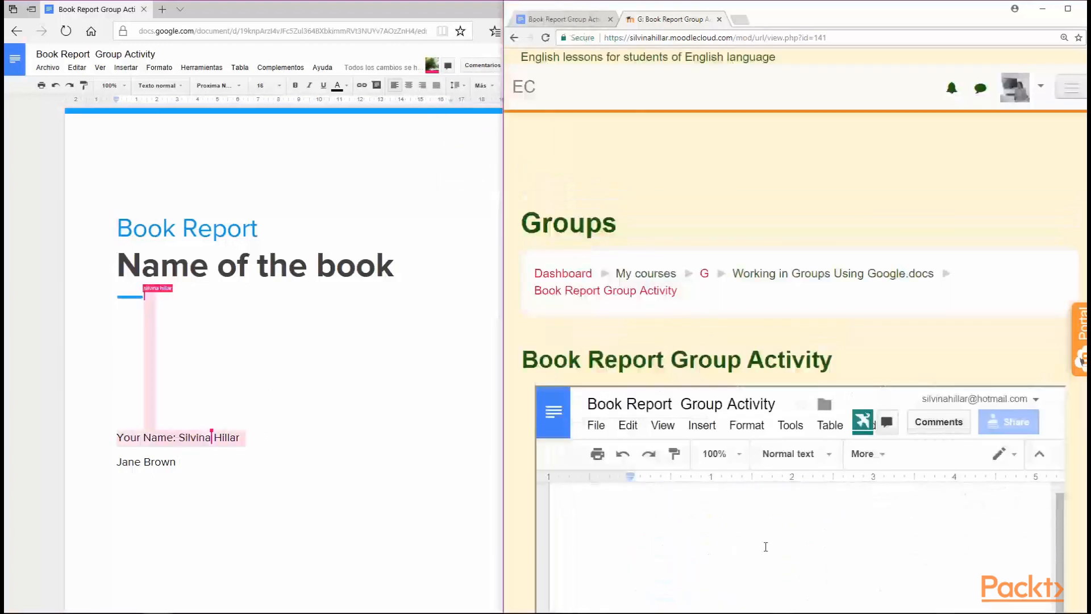
pyautogui.scroll(-2, 765, 547)
pyautogui.click(726, 533)
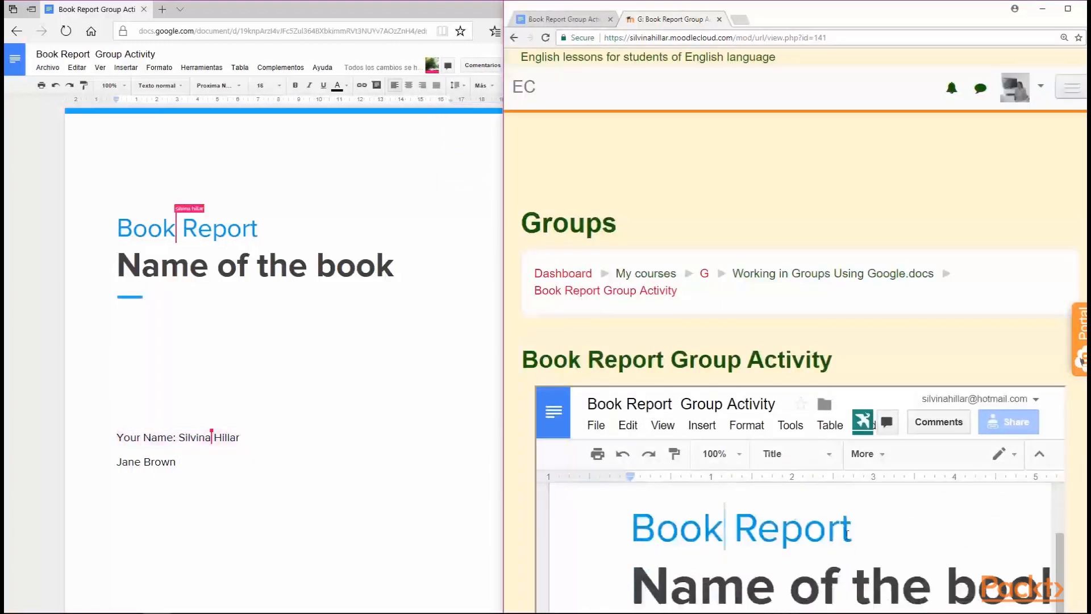
pyautogui.click(847, 534)
pyautogui.scroll(3, 846, 534)
pyautogui.scroll(-4, 849, 525)
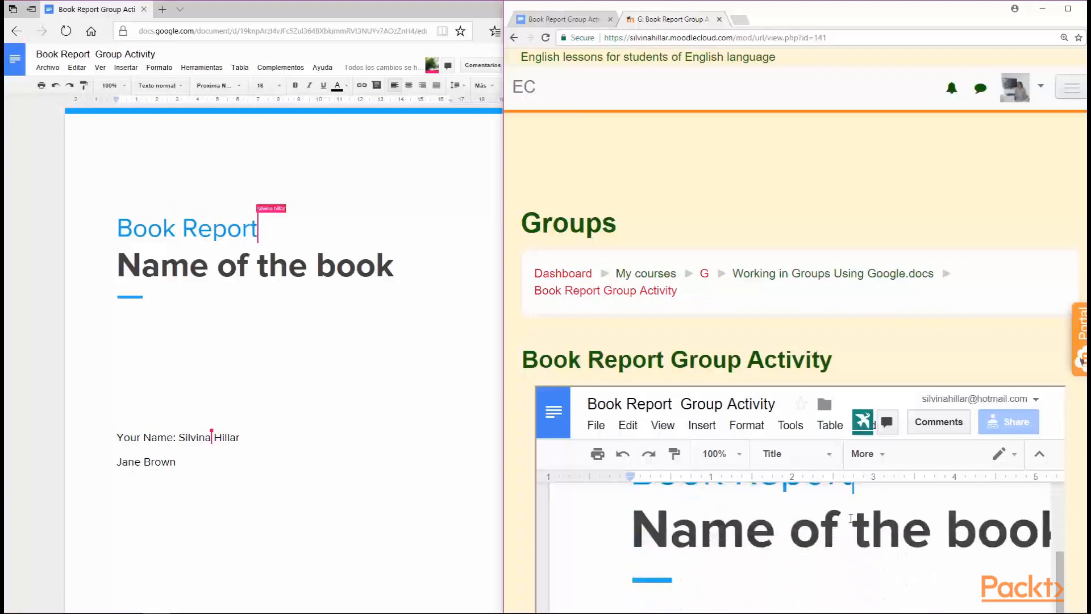
pyautogui.scroll(2, 851, 518)
pyautogui.write(': JANE E')
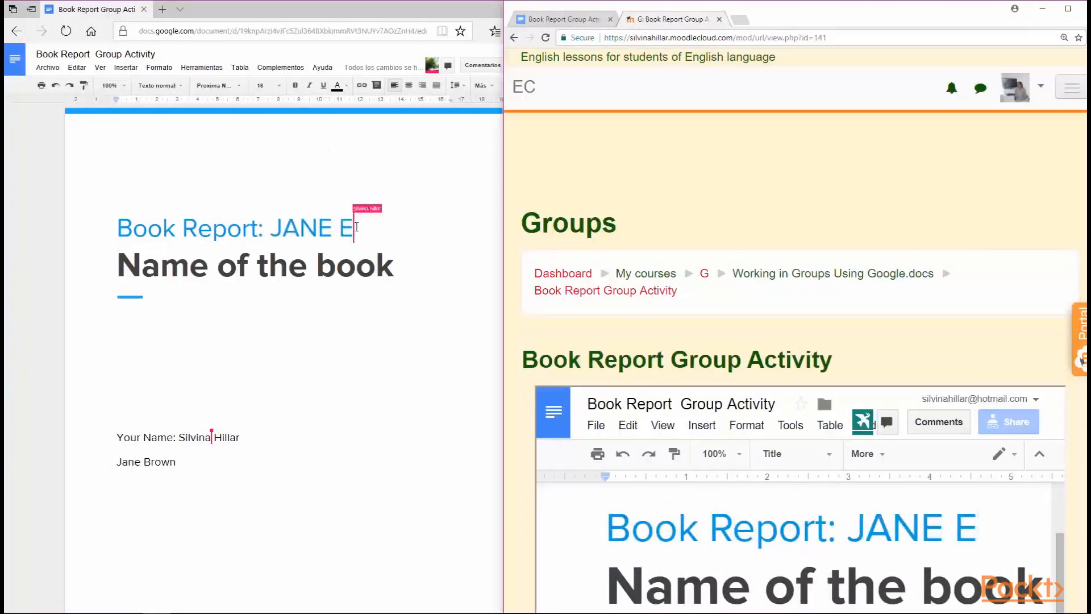
pyautogui.write('YRE')
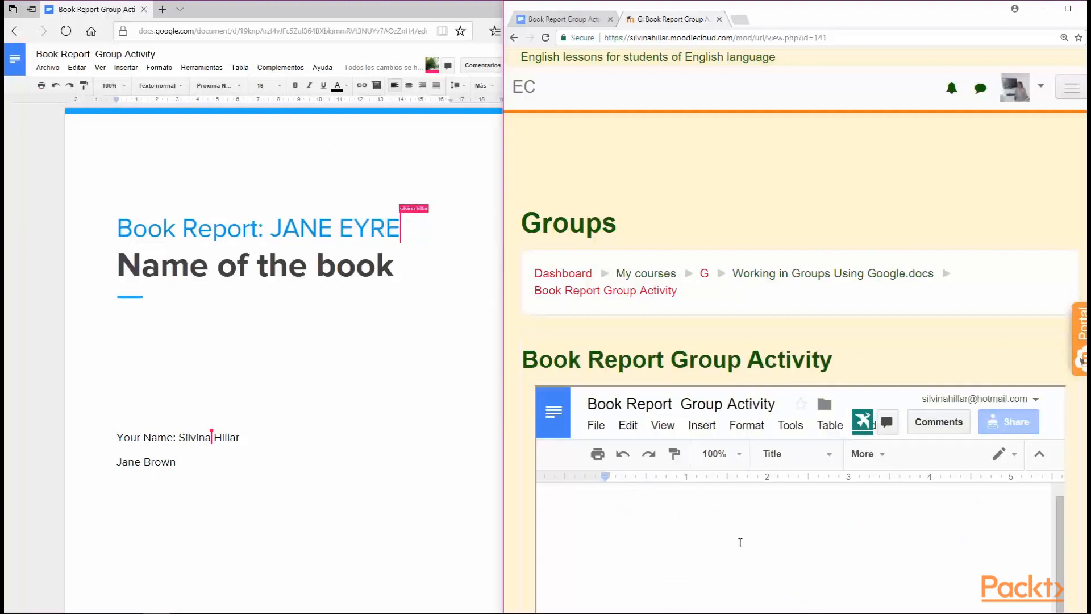
pyautogui.scroll(-2, 740, 542)
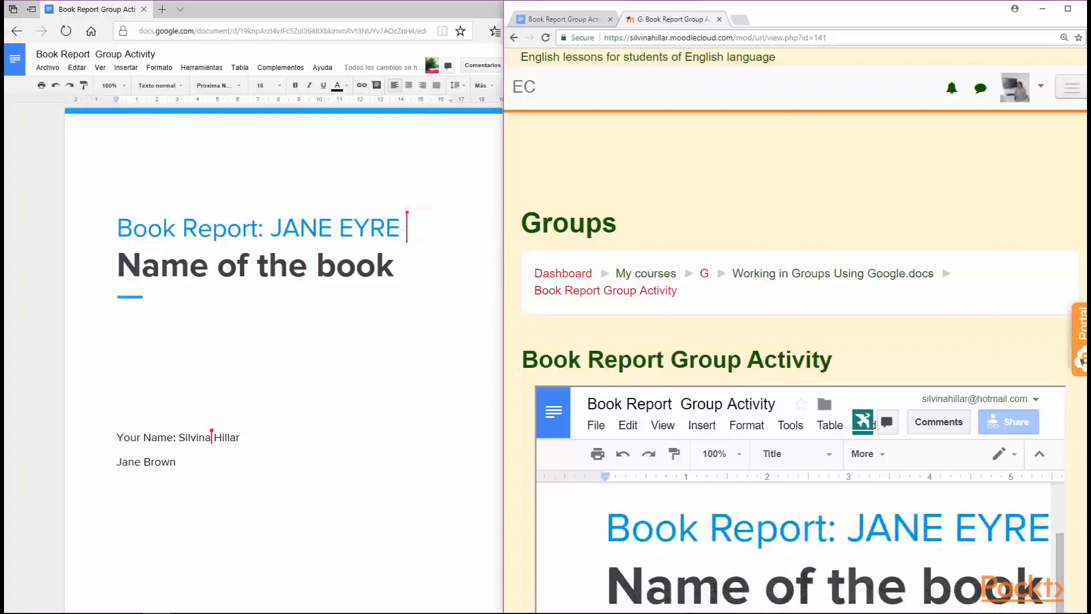
# Return to the shared document in the other browser window and place the text cursor after the title "Name of the book"
pyautogui.click(120, 266)
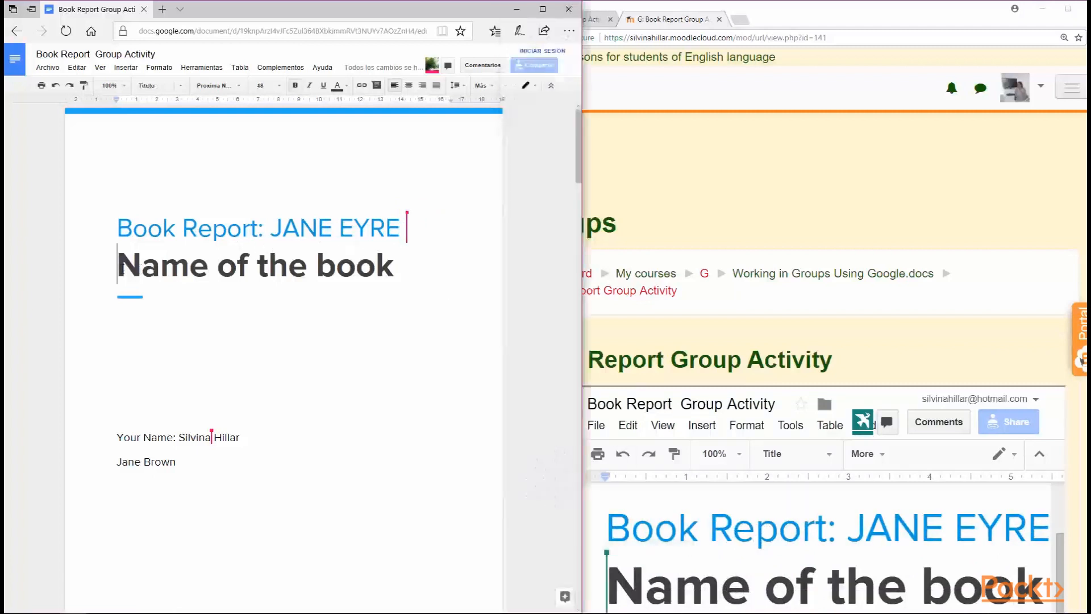
pyautogui.moveTo(121, 265); pyautogui.dragTo(208, 266)
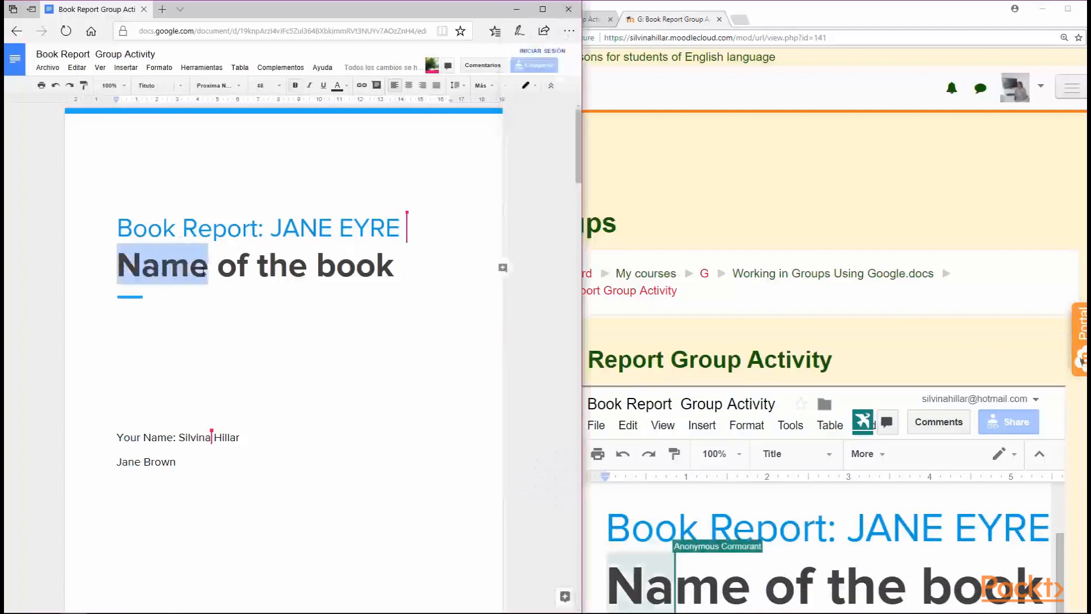
pyautogui.click(805, 521)
pyautogui.click(402, 265)
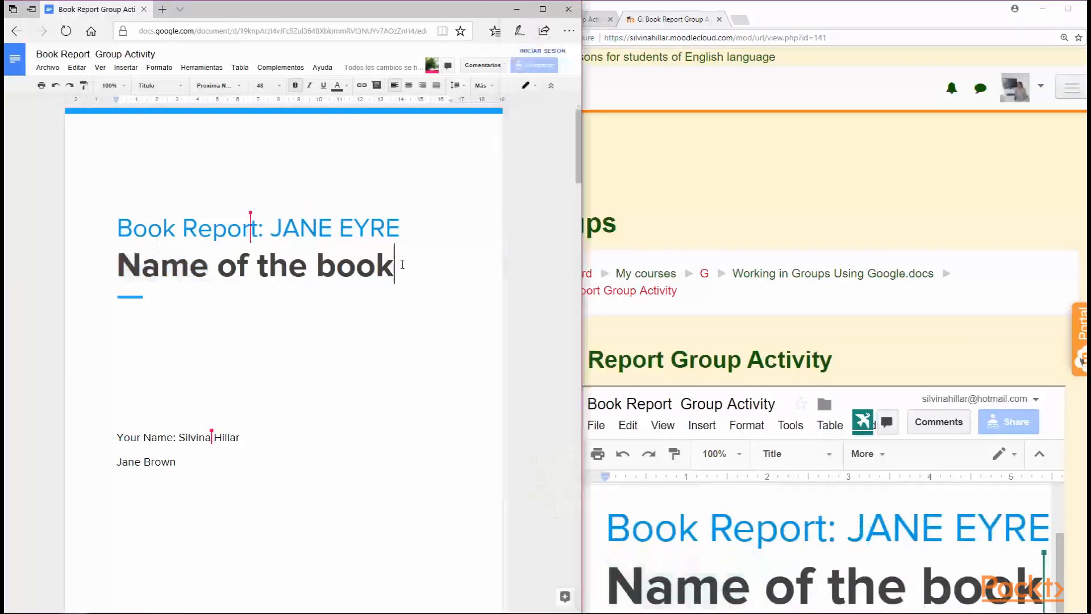